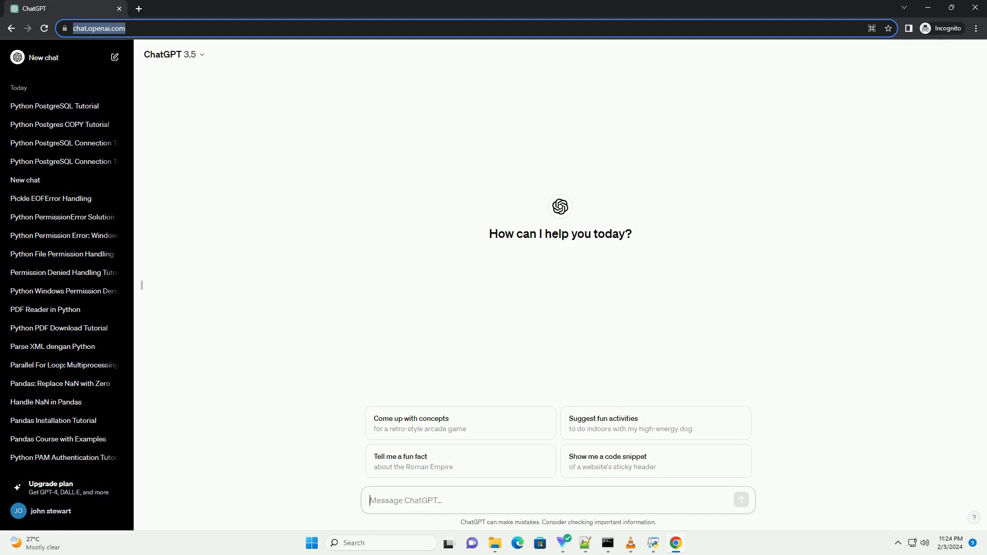
pyautogui.write('write an informative tutorial about python postgresql create table with code example')
# Step: Submit the PostgreSQL create-table tutorial request and let the answer generate through Conclusion
pyautogui.press('Return')
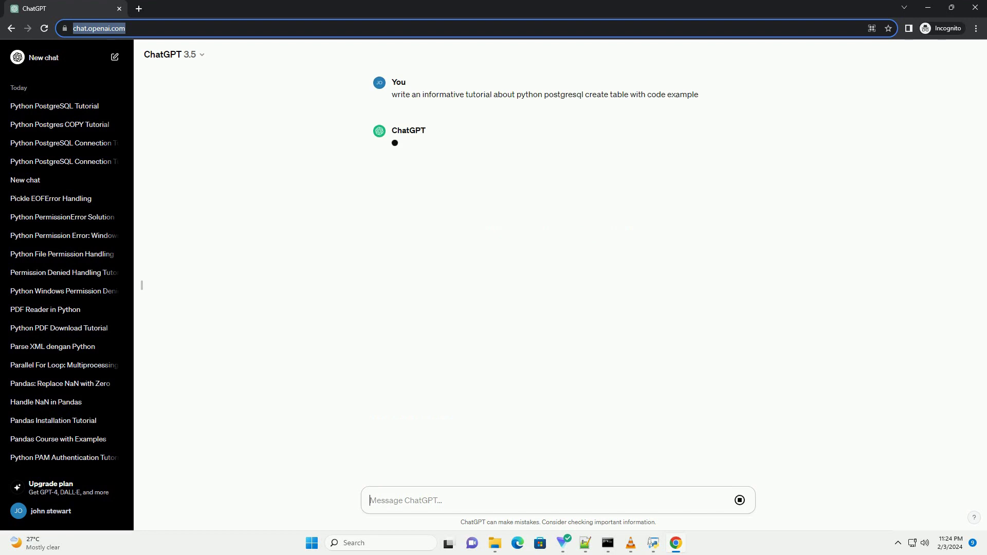